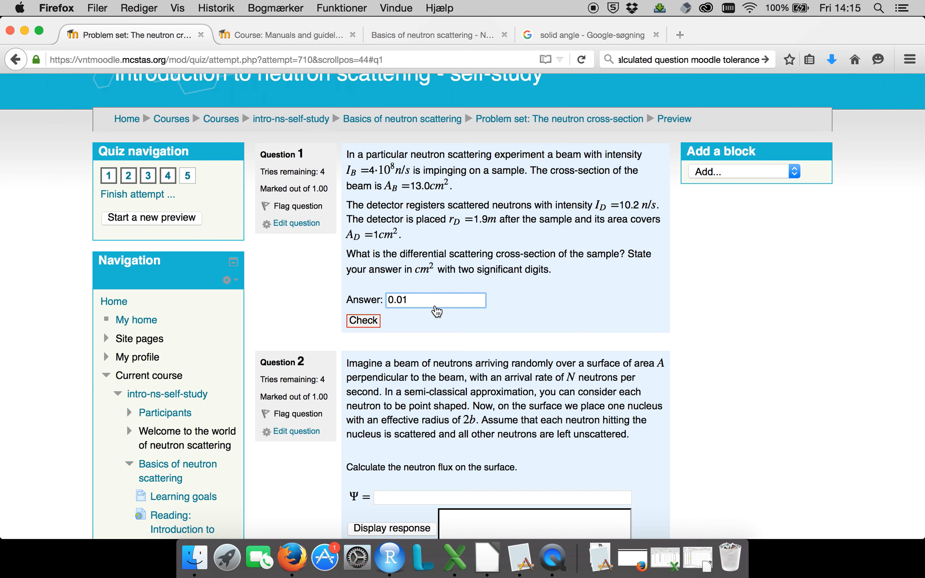
# Step: Submit 0.01cm^2 as the answer to Question 1 for checking and start another try
pyautogui.write('cm^2')
pyautogui.click(372, 321)
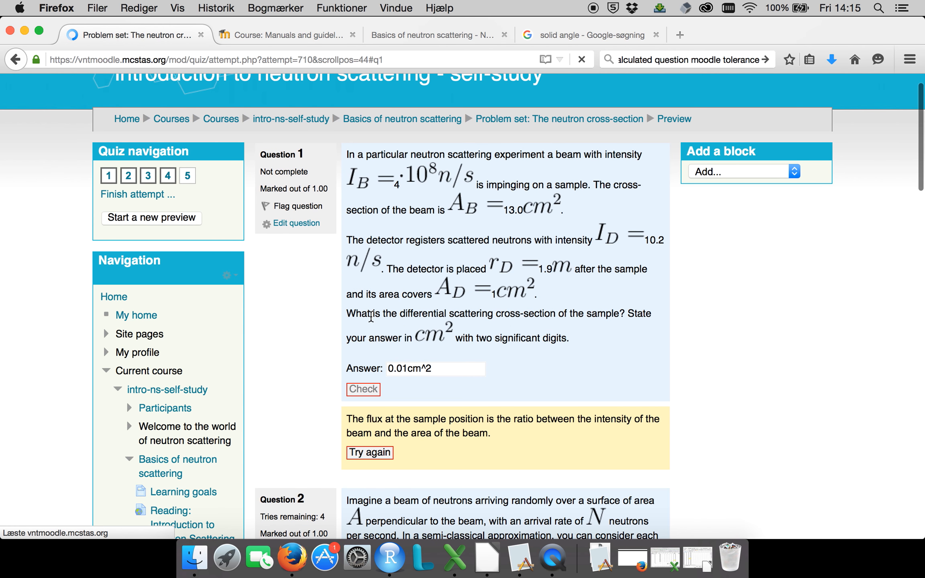
pyautogui.scroll(-2, 371, 316)
pyautogui.click(370, 340)
# Step: Submit 0.02cm^2 as the Question 1 answer and highlight the feedback hint about the solid angle
pyautogui.click(407, 255)
pyautogui.press('BackSpace')
pyautogui.write('2')
pyautogui.click(364, 277)
pyautogui.moveTo(395, 333); pyautogui.dragTo(502, 295)
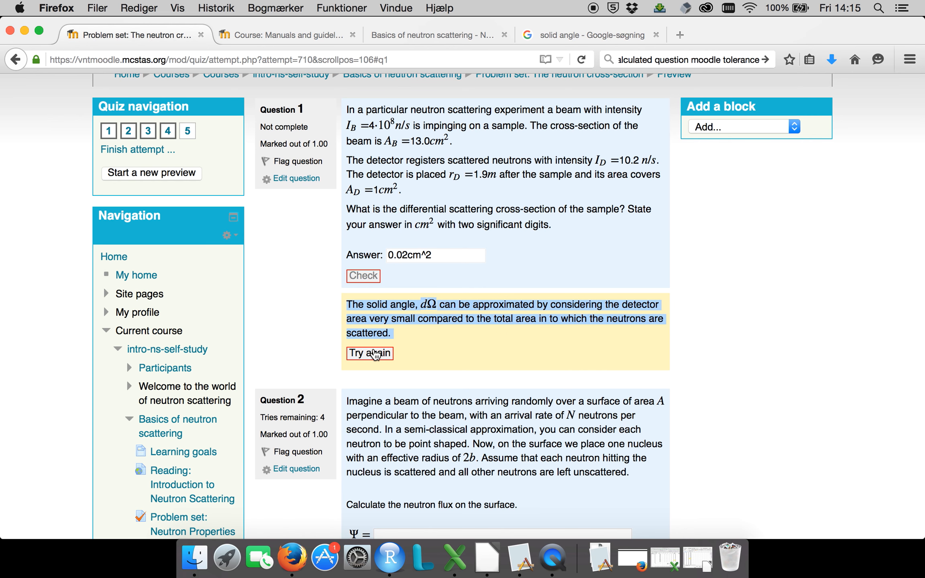
# Step: Switch to the Manuals and guidelines course and open the SANS simulation problem set under Converting traditional material
pyautogui.click(288, 35)
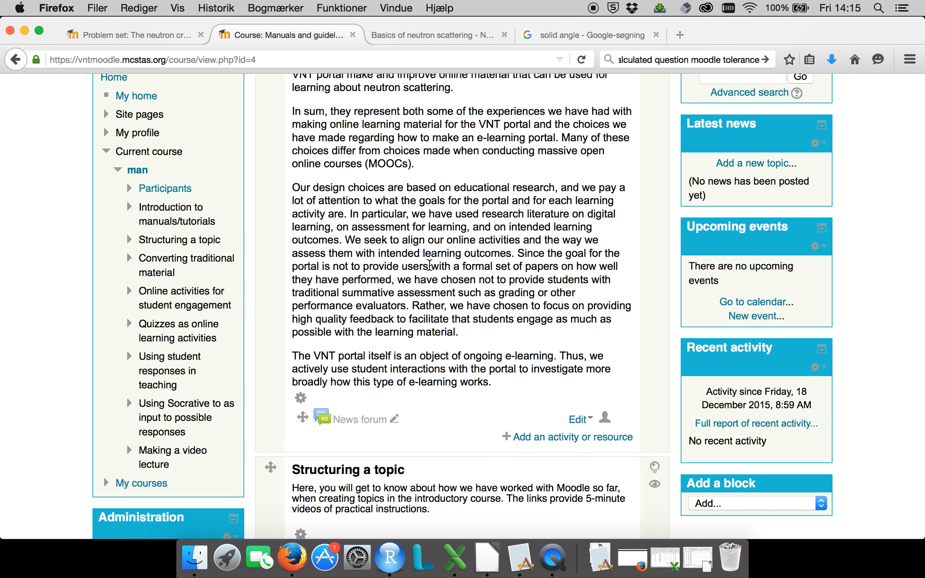
pyautogui.scroll(5, 430, 265)
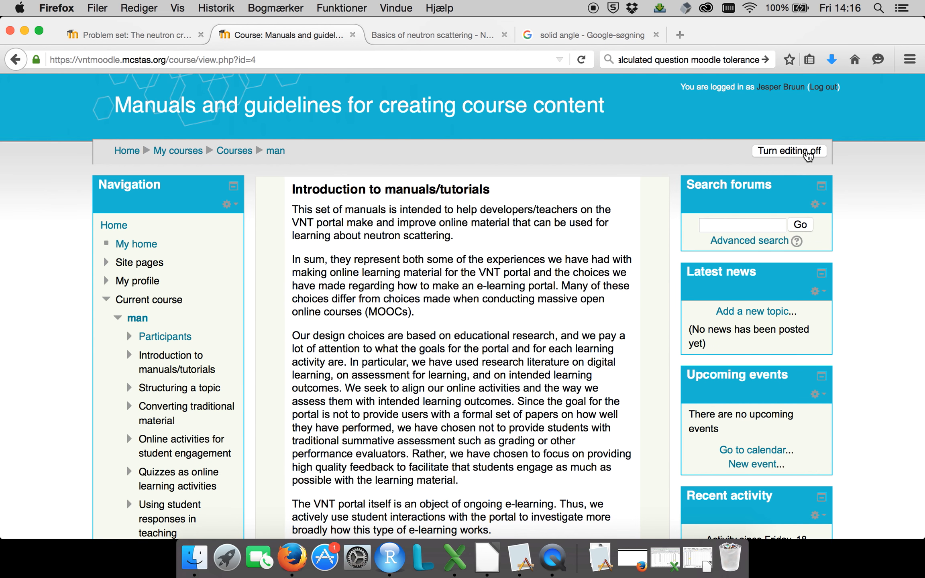
pyautogui.scroll(-10, 507, 277)
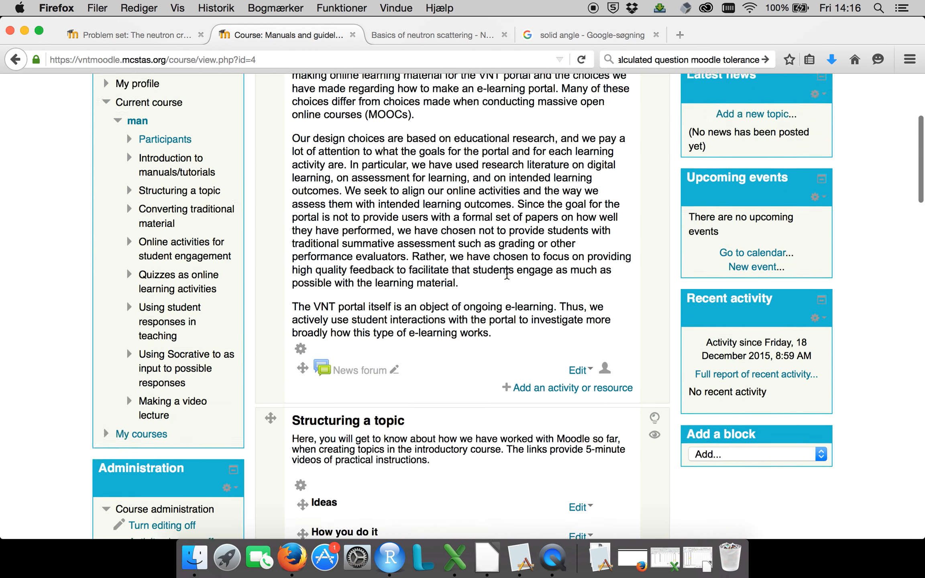
pyautogui.scroll(-9, 507, 277)
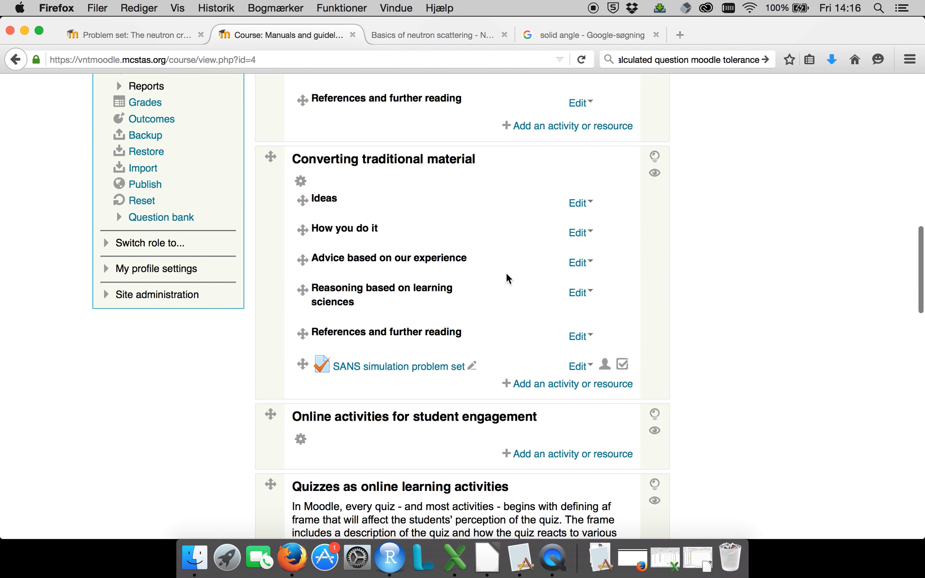
pyautogui.click(437, 375)
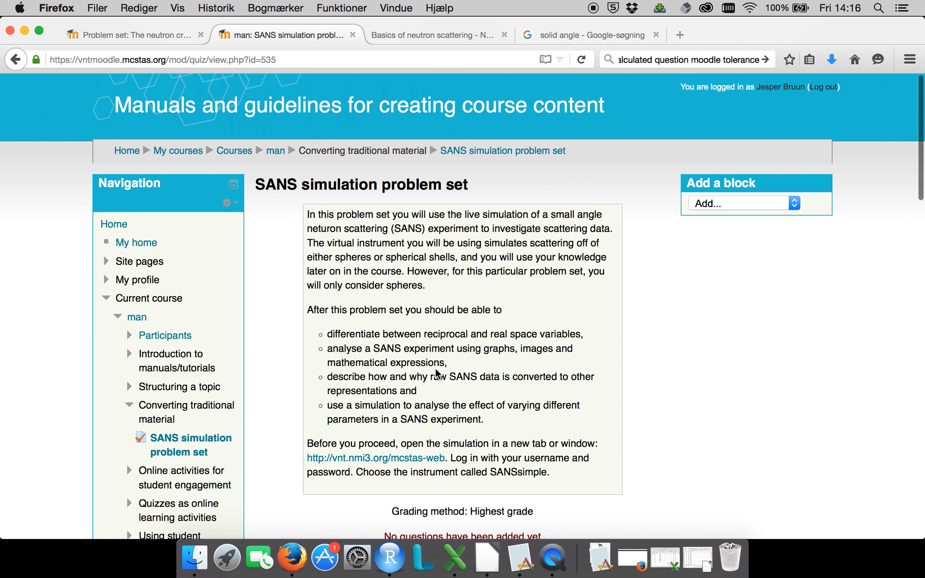
# Step: Open the SANS simulation problem set for quiz editing and start adding a new Calculated question
pyautogui.scroll(-5, 435, 368)
pyautogui.click(465, 382)
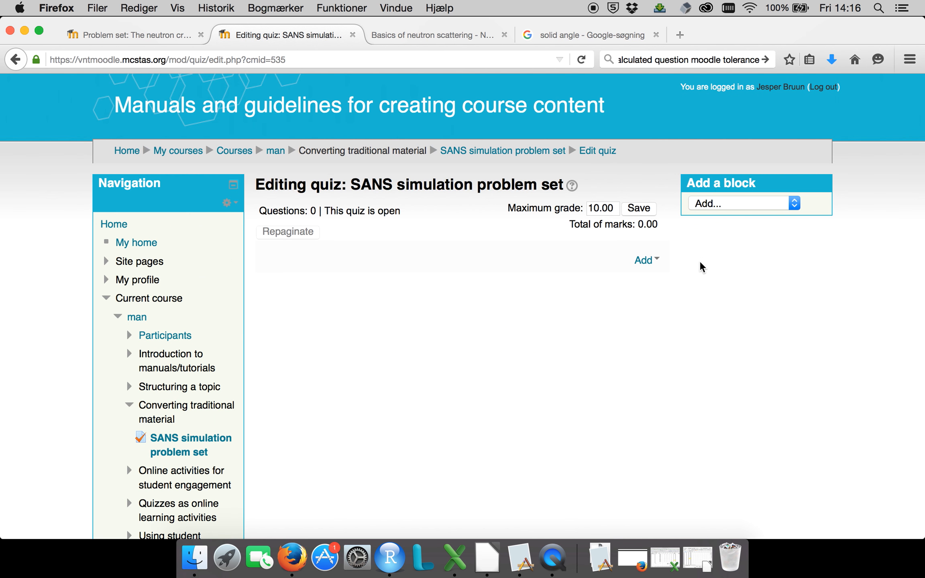
pyautogui.click(646, 260)
pyautogui.click(644, 175)
# Step: Review the wording of Question 1 in the neutron cross-section problem set and return to the new question form
pyautogui.click(148, 35)
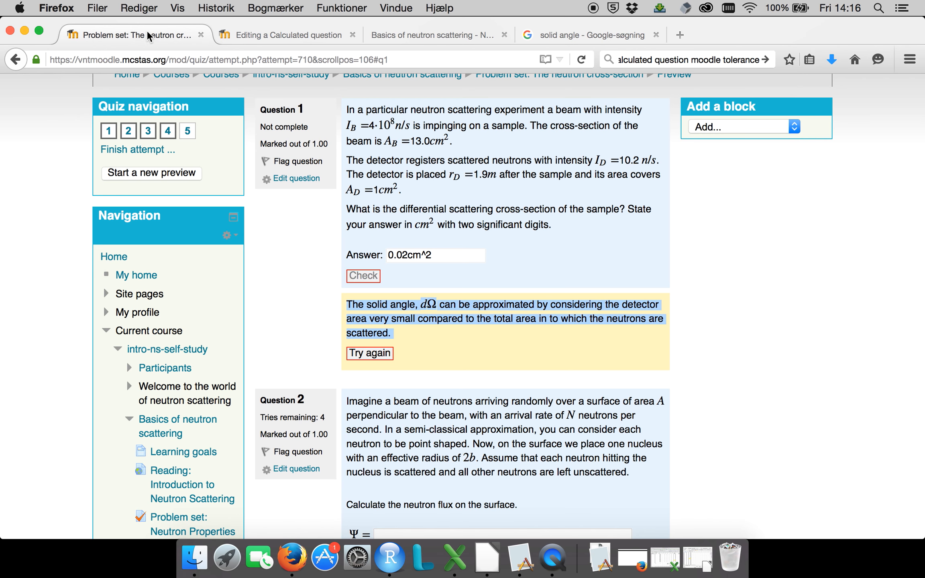
pyautogui.scroll(3, 464, 194)
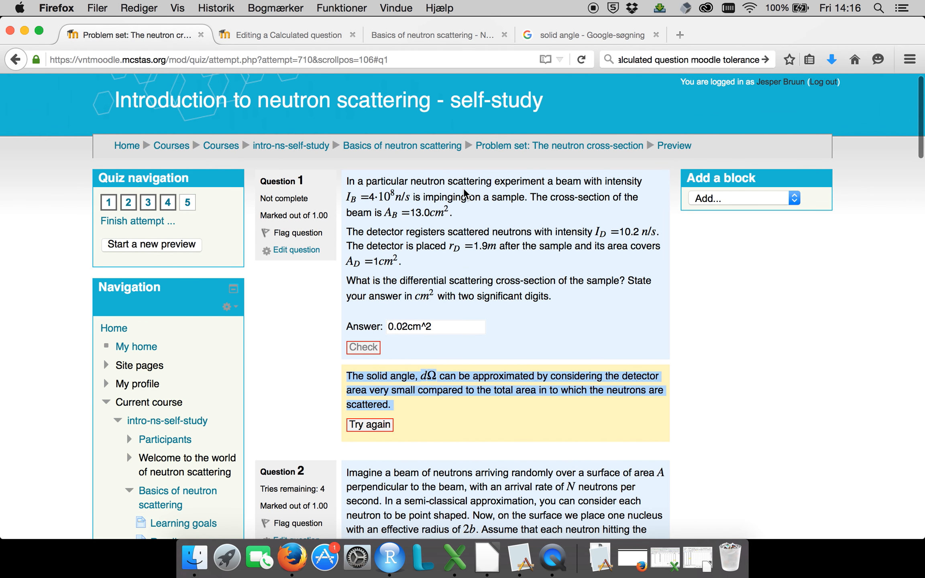
pyautogui.click(282, 35)
# Step: Name the question "Cross section" and enter the differential scattering cross-section problem text with wild cards {IB}, {AB}, {ID} and {rD}
pyautogui.click(445, 337)
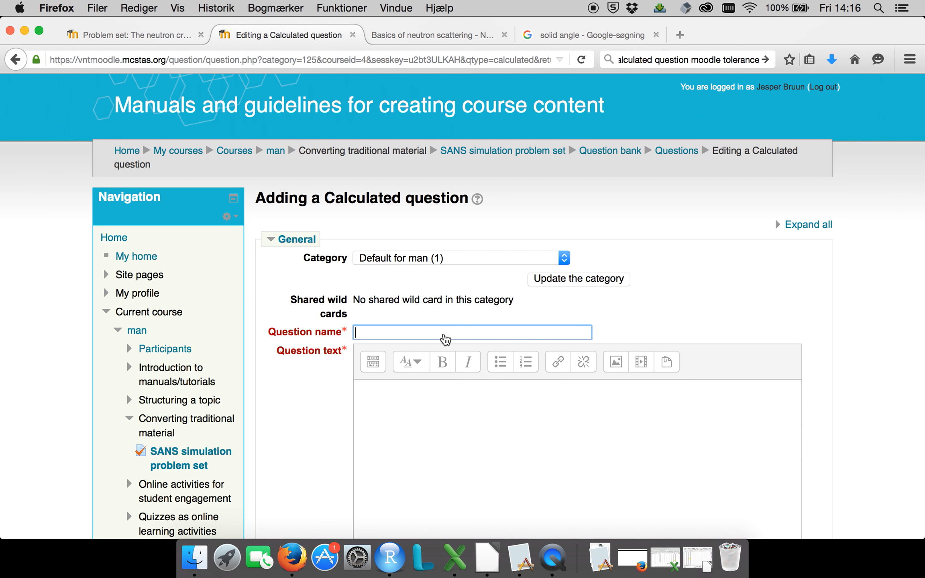
pyautogui.write('Cross section')
pyautogui.click(556, 416)
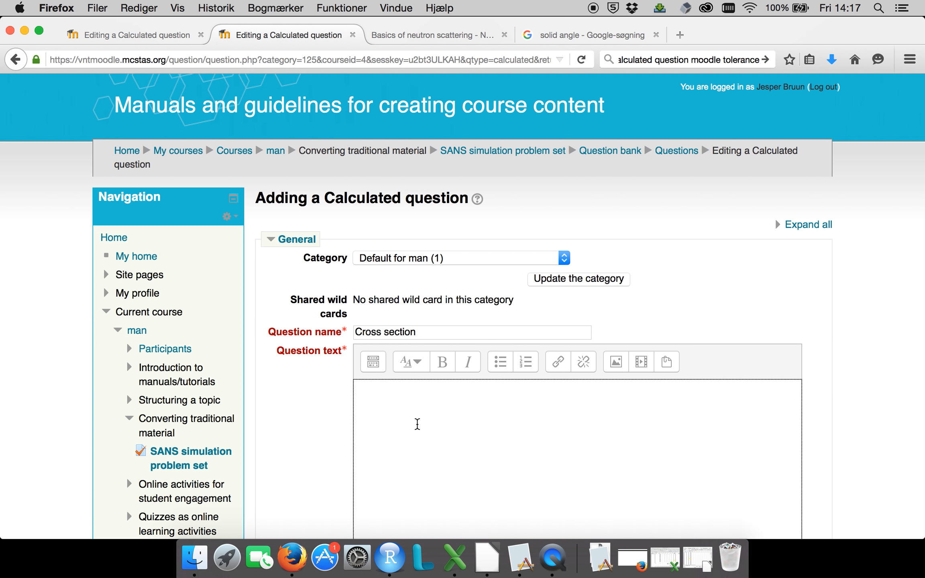
pyautogui.write('In a particular neutron scattering experiment a beam with intensity \\(I_{B}=\\){IB}\\(\\cdot10^8 n/s\\) is impinging on a sample. The cross-section of the beam is \\(A_{B}=\\){AB}\\(cm^2\\). The detector registers scattered neutrons with intensity \\(I_{D}=\\){ID} \\(n/s\\). The detector is placed \\(r_{D}=\\){rD}\\(m\\) after the sample and its area covers \\(A_{D}=\\)1\\(cm^2\\). What is the differential scattering cross-section of the sample? State your answer in \\(cm^2\\) with two significant digits.')
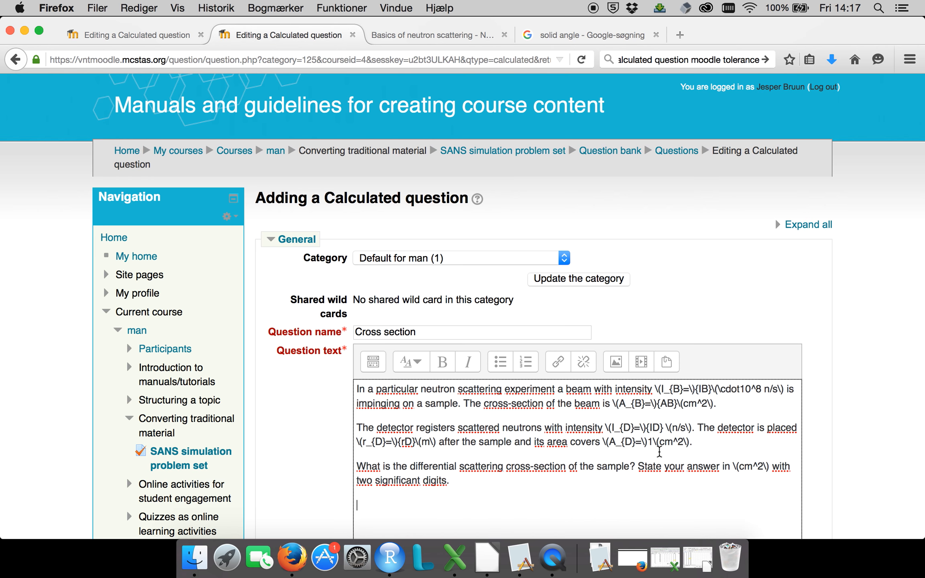
# Step: Examine the LaTeX expressions and the {IB}, {AB}, {ID} and {rD} wild cards in the question text
pyautogui.scroll(-3, 546, 439)
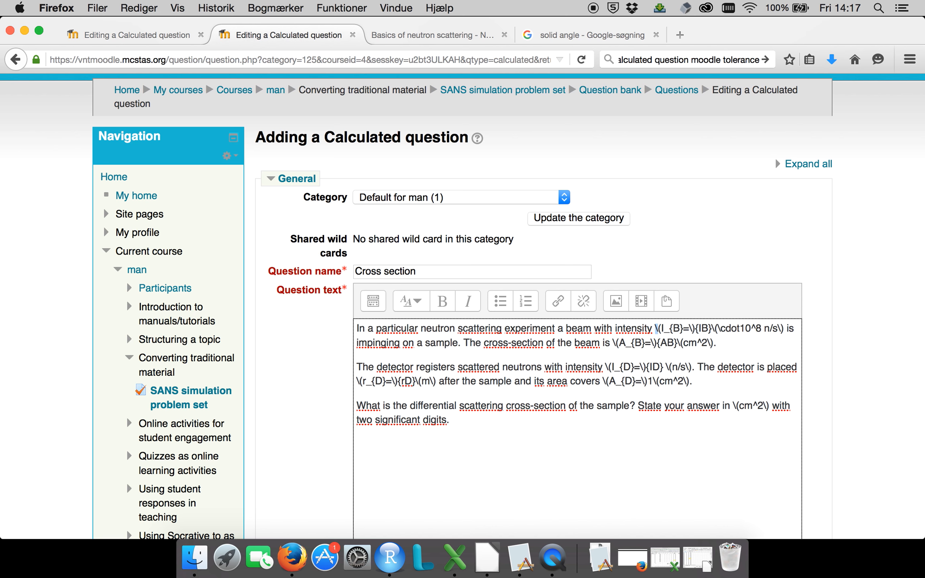
pyautogui.moveTo(655, 328); pyautogui.dragTo(695, 329)
pyautogui.moveTo(684, 344); pyautogui.dragTo(657, 343)
pyautogui.click(674, 342)
pyautogui.click(662, 367)
pyautogui.moveTo(663, 367); pyautogui.dragTo(652, 367)
pyautogui.moveTo(416, 381); pyautogui.dragTo(398, 382)
pyautogui.click(655, 383)
pyautogui.press('Left')
pyautogui.press('Left')
pyautogui.press('Left')
pyautogui.press('Left')
pyautogui.press('Left')
pyautogui.press('Left')
pyautogui.press('Left')
pyautogui.press('Left')
pyautogui.press('Left')
pyautogui.press('Left')
pyautogui.press('Left')
pyautogui.press('Right')
# Step: Enter 1e-4*({AB}*{ID}*{rD}*{rD})/({IB}) as the Answer 1 formula and grade it 100%
pyautogui.scroll(-15, 467, 291)
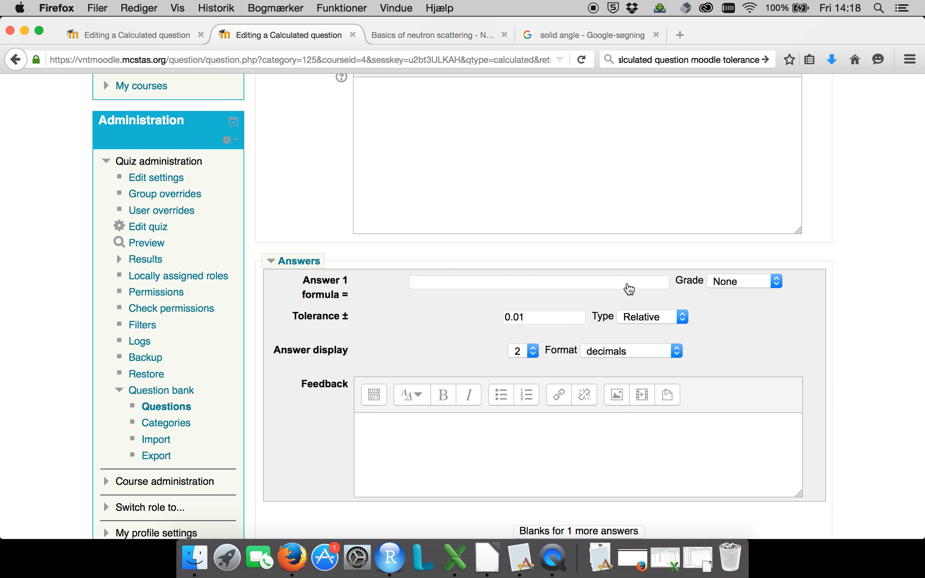
pyautogui.click(500, 286)
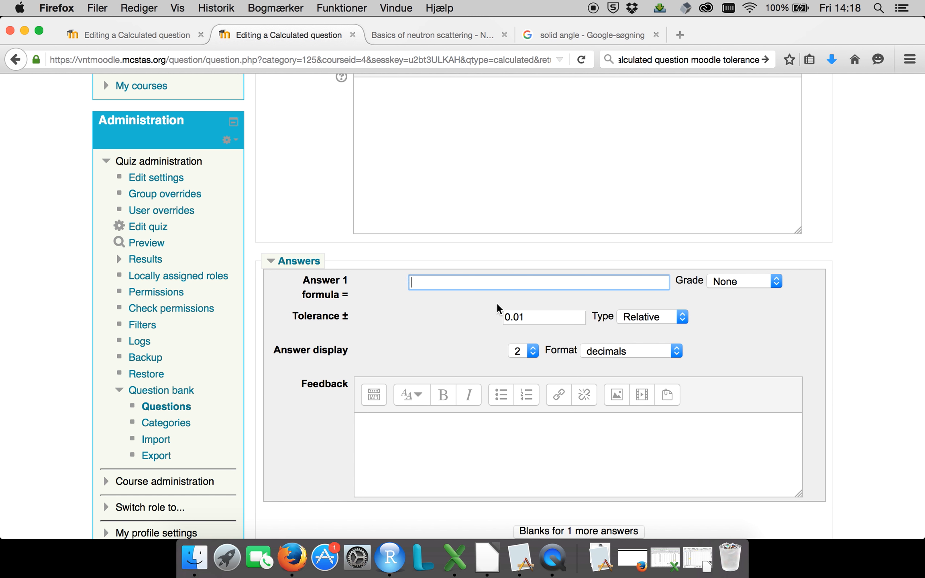
pyautogui.write('1e-4*({AB}*{ID}*{rD}*{rD})/({IB})')
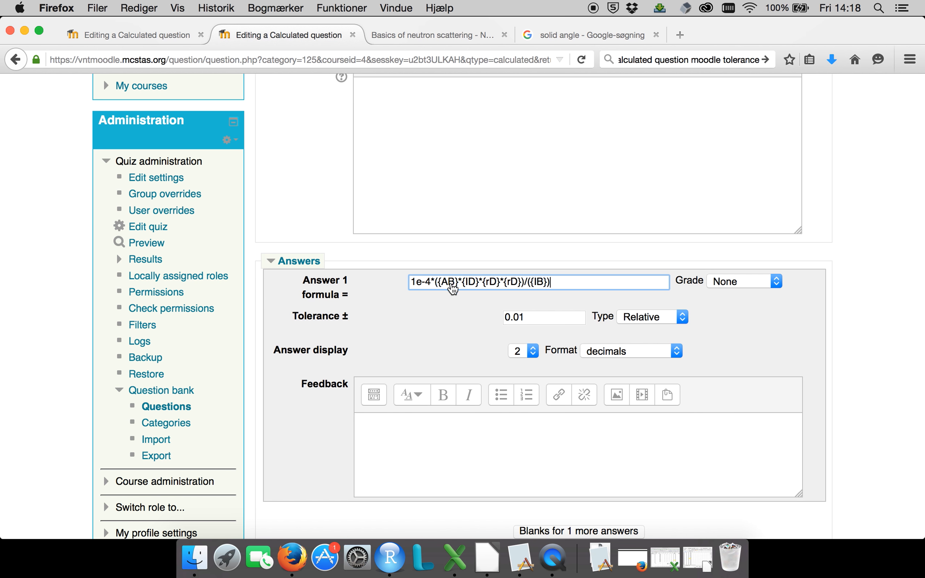
pyautogui.scroll(3, 606, 337)
pyautogui.click(733, 346)
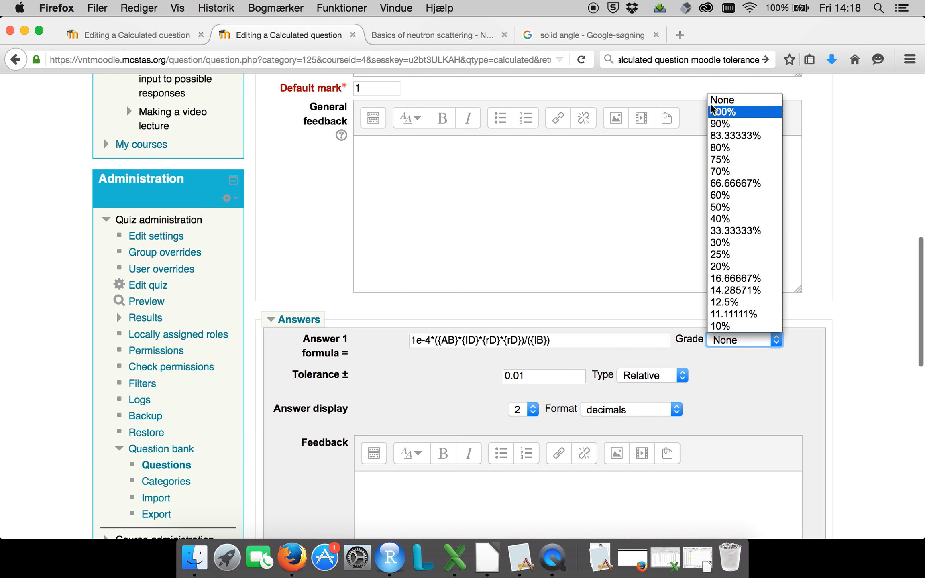
pyautogui.click(725, 113)
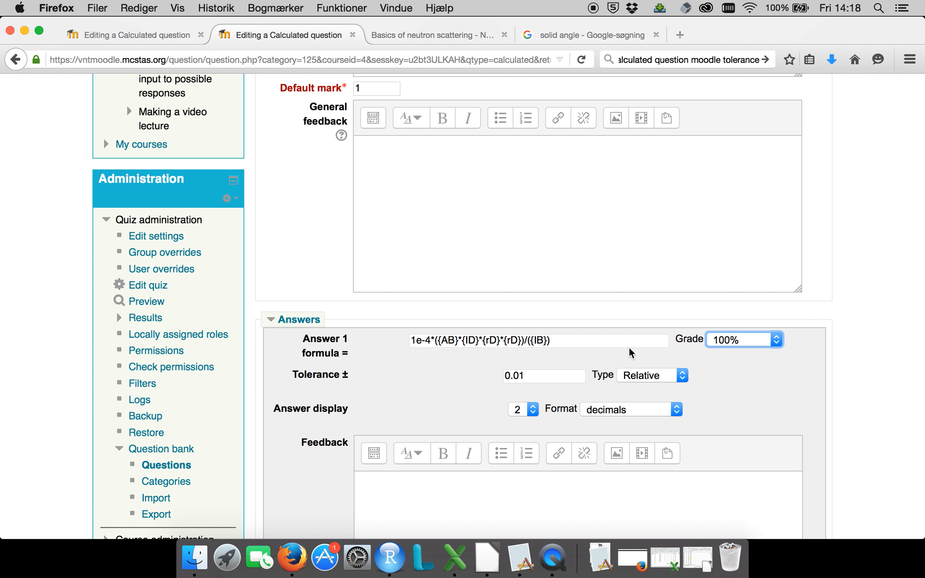
# Step: Set Answer 1's tolerance to 0.05 and its answer display format to significant figures
pyautogui.click(551, 381)
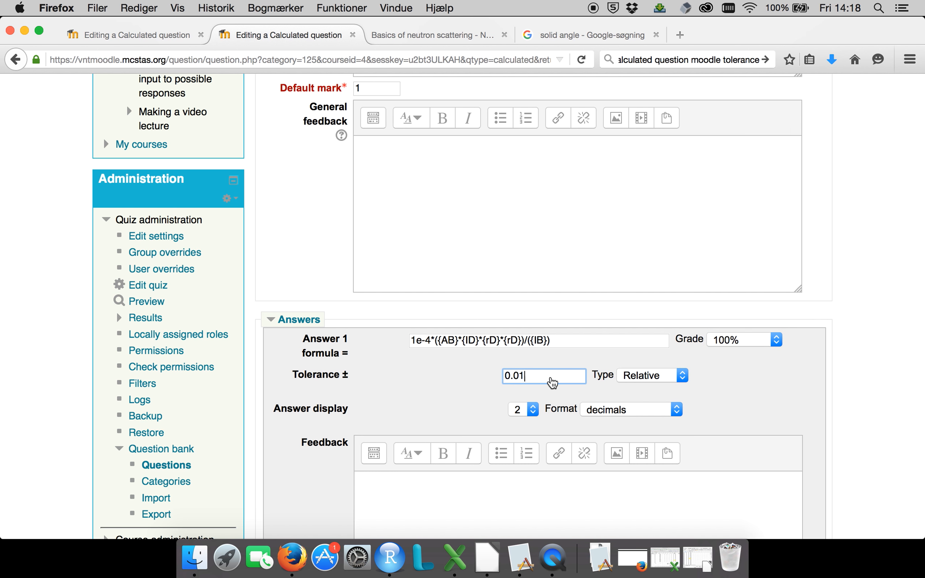
pyautogui.press('BackSpace')
pyautogui.write('5')
pyautogui.click(631, 409)
pyautogui.click(626, 425)
# Step: Enter Answer 1 feedback giving the derived formula, ending "and applied it appropriately. Good job.", and add blanks for one more answer
pyautogui.scroll(-2, 568, 418)
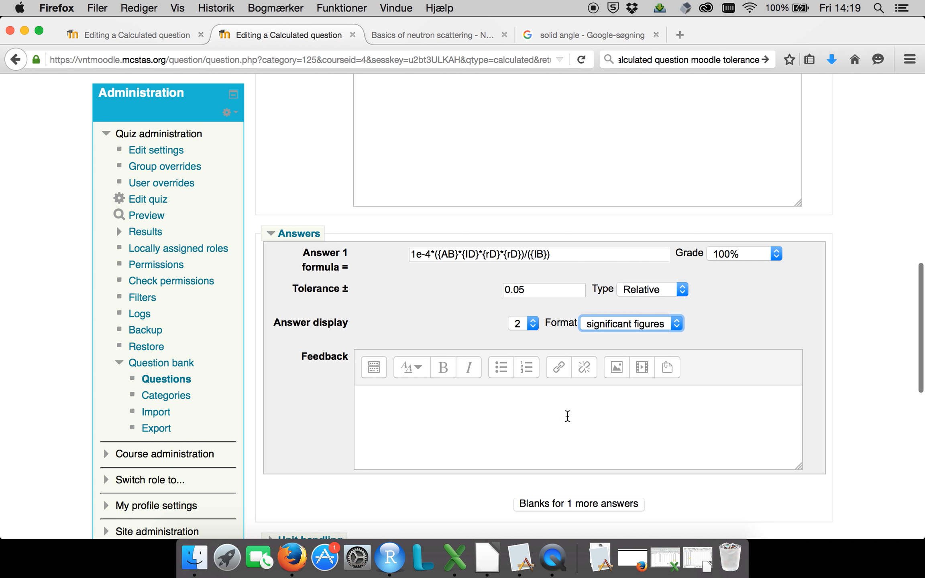
pyautogui.click(567, 418)
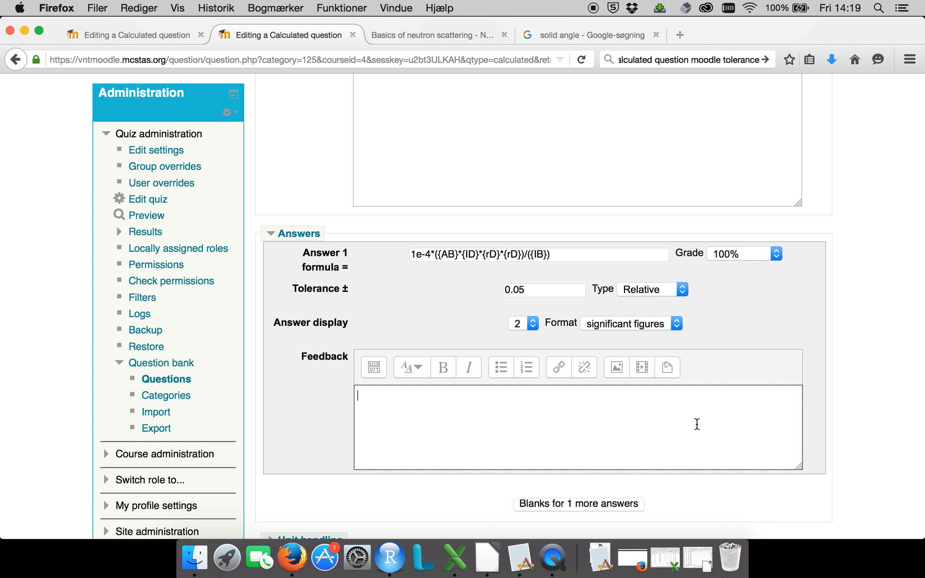
pyautogui.write('You seem to have derived the formula  $$\\frac{d\\sigma}{d\\Omega}=\\frac{1}{\\Psi}\\frac{I_{scattered}}{d\\Omega}=\\frac{A_{B}I_{D}r_{D}^{2}}{I_BA_D}$$  and applied it appropriately. Good job.')
pyautogui.click(579, 504)
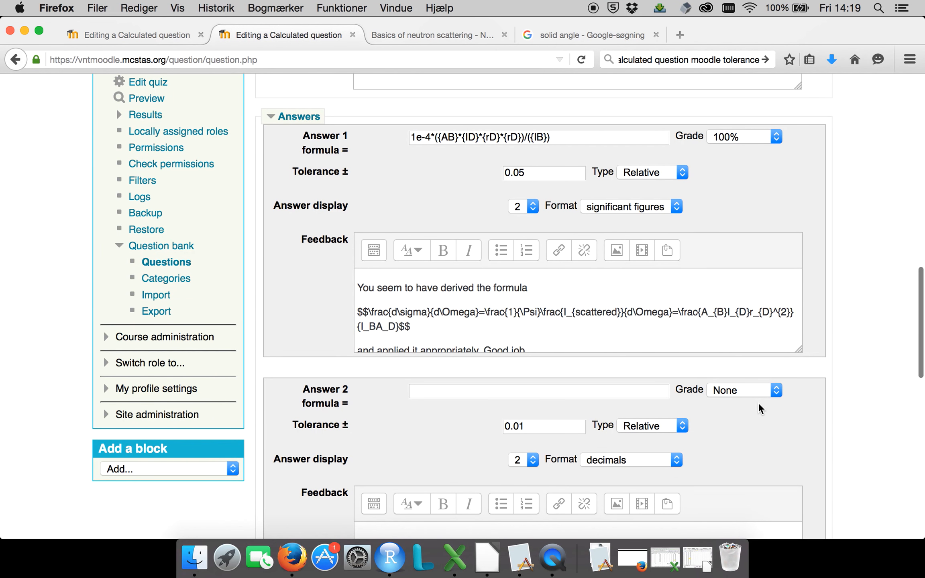
# Step: Enter ({AB}*{ID}*{rD}*{rD})/({IB}) as the Answer 2 formula, without the 1e-4 factor, and grade it 75%
pyautogui.scroll(-5, 338, 222)
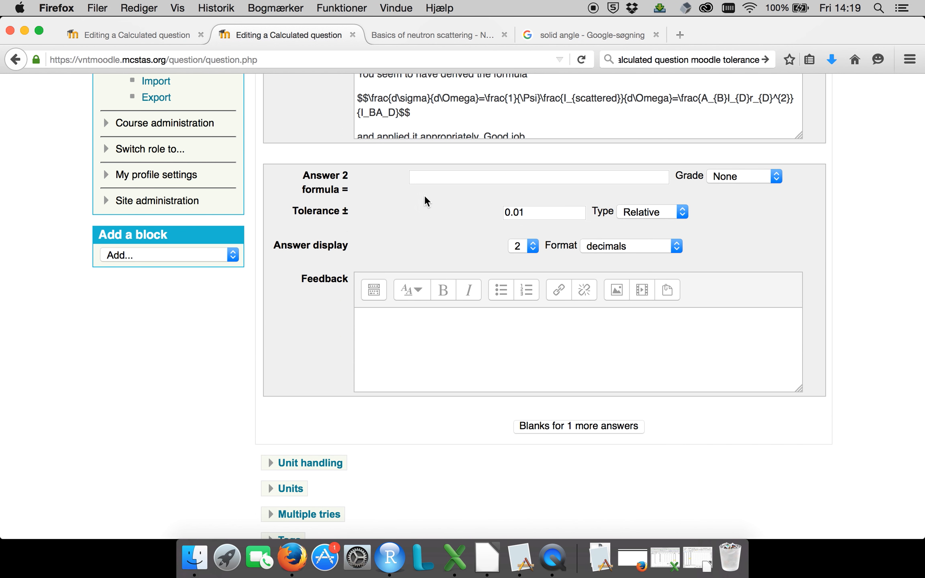
pyautogui.click(451, 183)
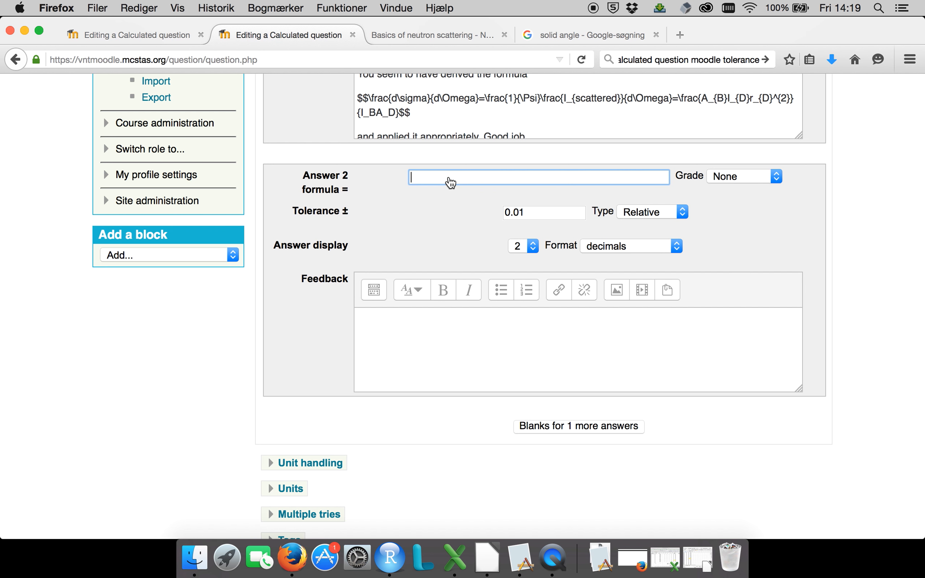
pyautogui.write('({AB}*{ID}*{rD}*{rD})/({IB})')
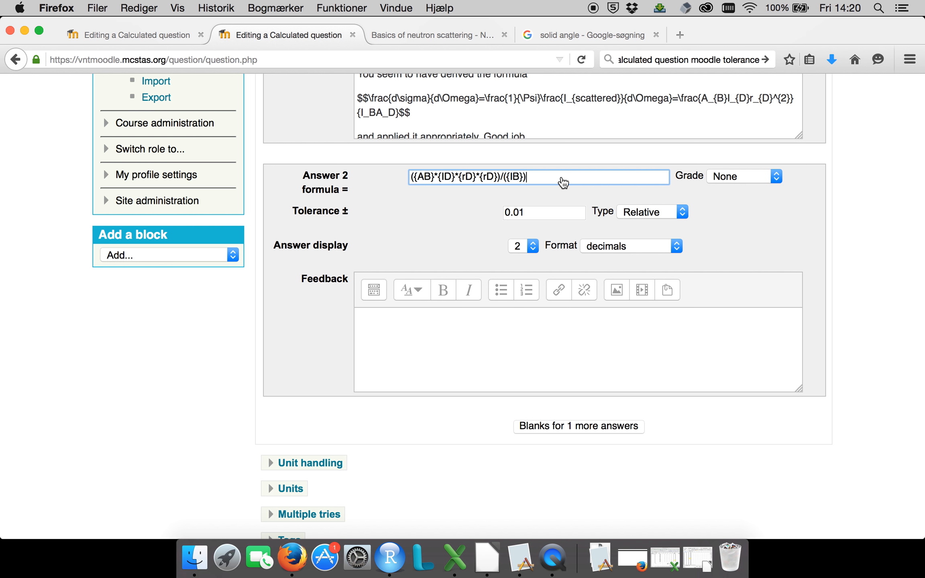
pyautogui.scroll(5, 542, 175)
pyautogui.scroll(2, 542, 176)
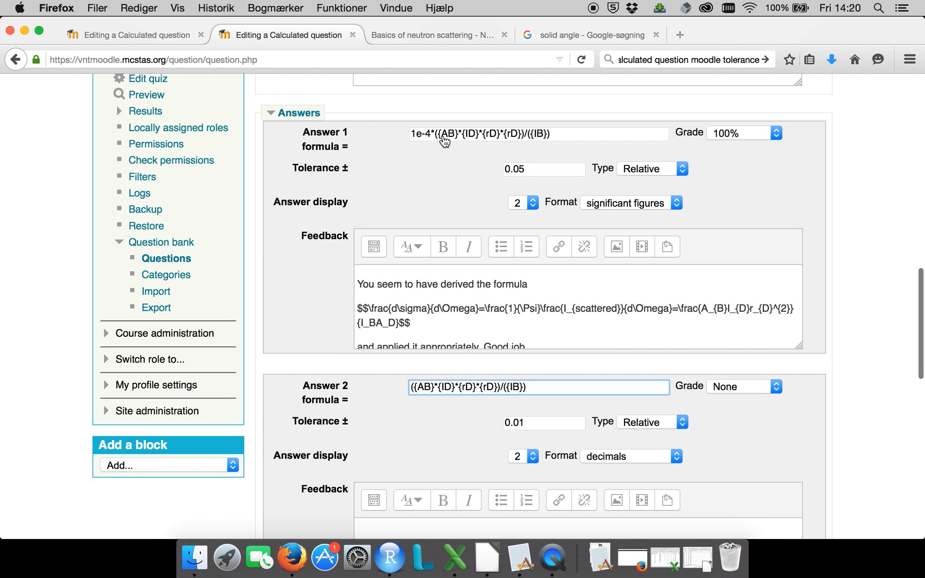
pyautogui.click(744, 386)
pyautogui.click(731, 471)
# Step: Set Answer 2's tolerance to 0.05 and its answer display format to significant figures
pyautogui.doubleClick(515, 423)
pyautogui.write('0.05')
pyautogui.click(631, 457)
pyautogui.click(625, 474)
# Step: Enter Answer 2 feedback giving the derived formula, followed by "but you seem to have missed a unit conversion."
pyautogui.scroll(-5, 575, 446)
pyautogui.click(574, 446)
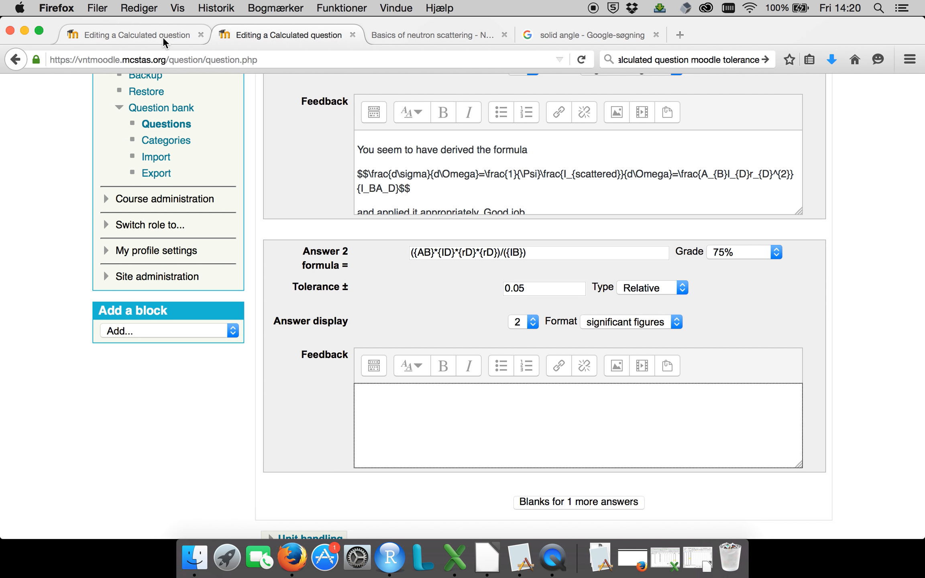
pyautogui.write('You seem to have derived the formula $$\\frac{d\\sigma}{d\\Omega}=\\frac{1}{\\Psi}\\frac{I_{scattered}}{d\\Omega}=\\frac{A_{B}I_{D}r_{D}^{2}}{I_BA_D}$$ but you seem to have missed a unit conversion.')
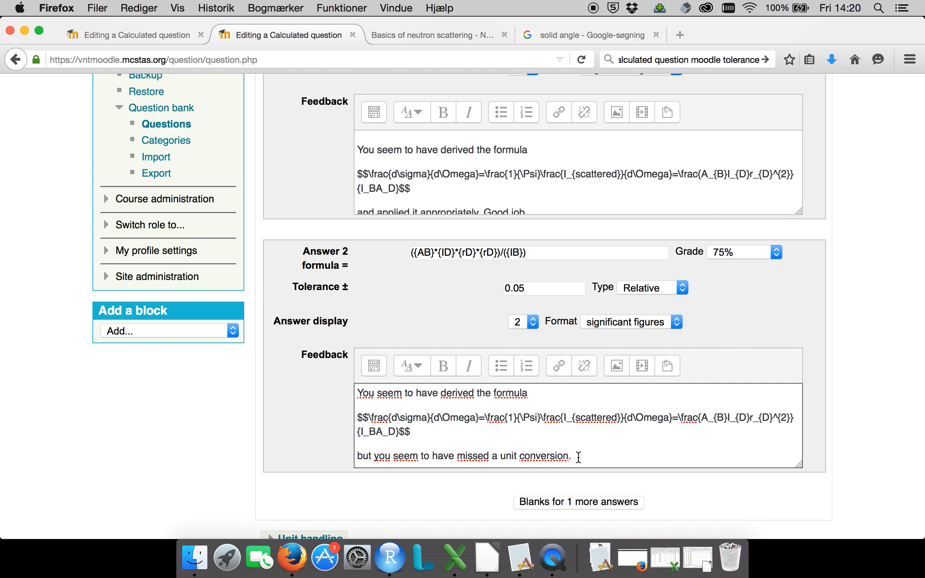
# Step: Review the formulas, grades and feedback texts of Answer 1 and Answer 2
pyautogui.scroll(-2, 578, 457)
pyautogui.scroll(-5, 578, 457)
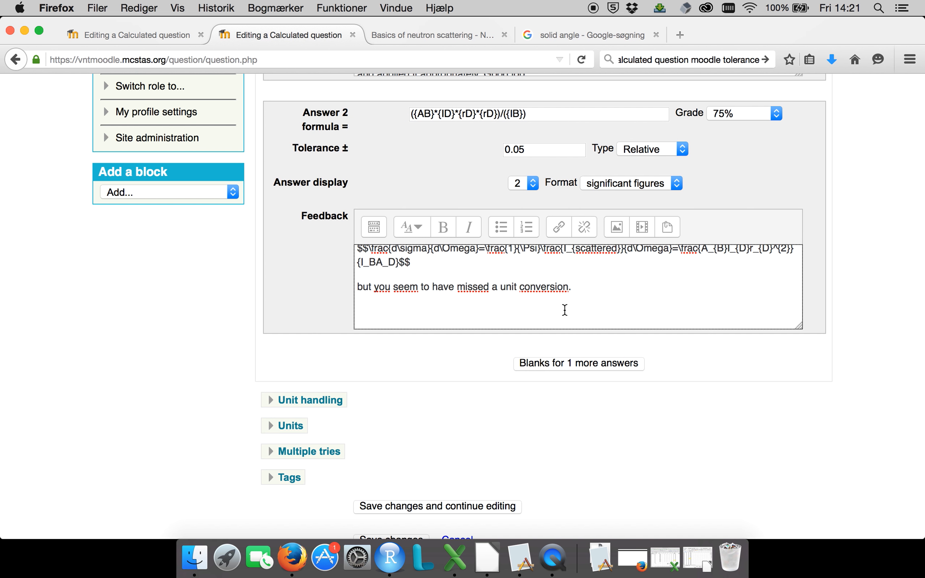
pyautogui.scroll(2, 565, 310)
pyautogui.scroll(10, 311, 315)
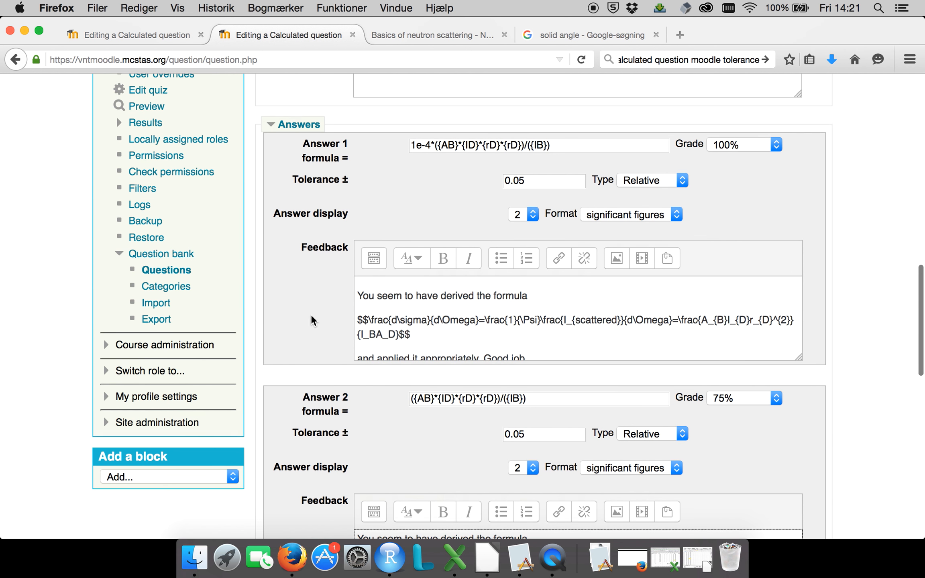
pyautogui.scroll(2, 311, 315)
pyautogui.scroll(-2, 431, 355)
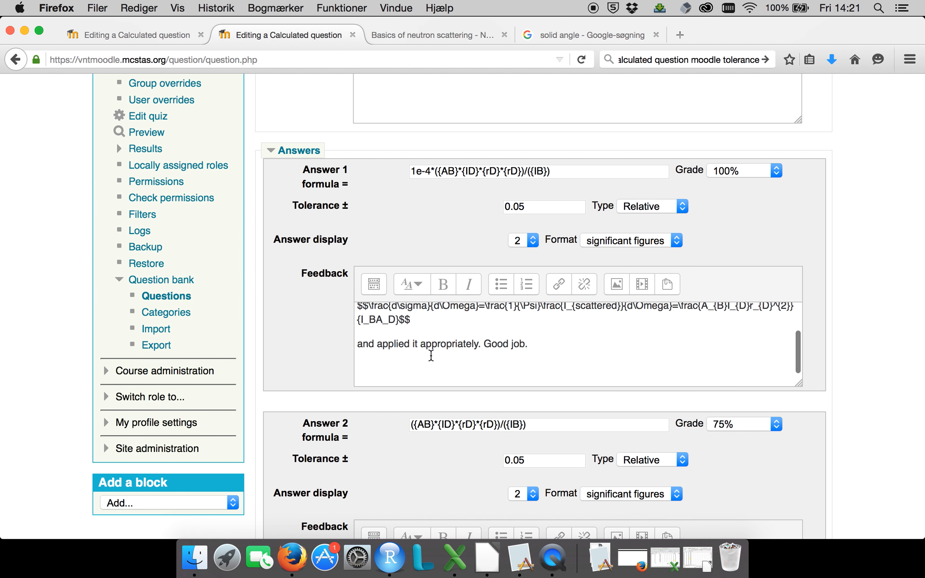
pyautogui.scroll(-10, 323, 327)
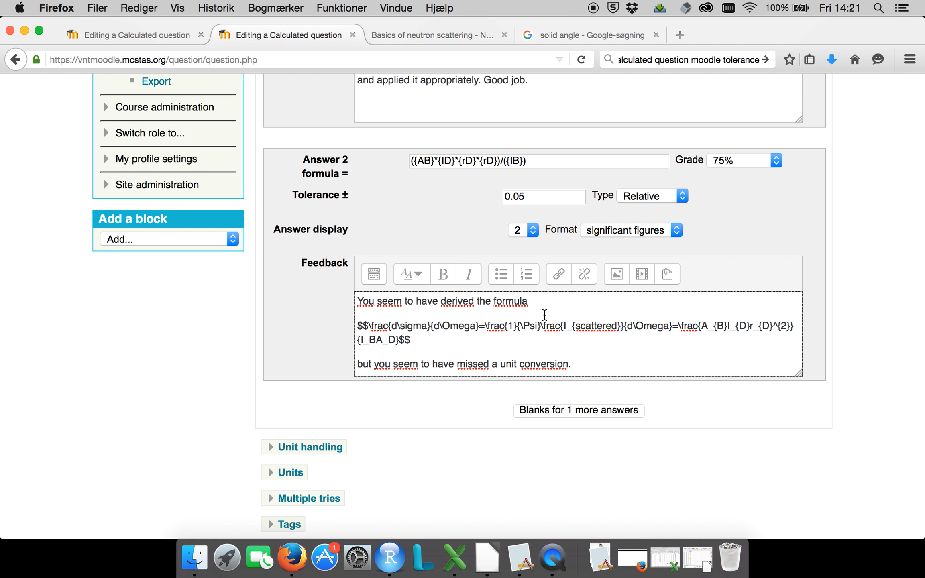
pyautogui.scroll(5, 544, 322)
pyautogui.scroll(-4, 544, 314)
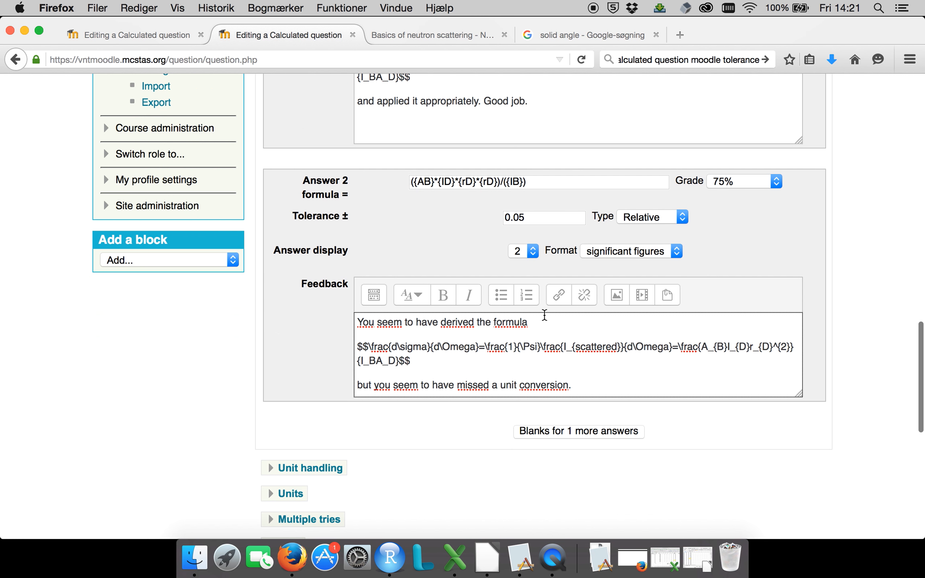
# Step: Set the unit handling so that the unit must be given and will be graded
pyautogui.scroll(-4, 544, 315)
pyautogui.click(310, 336)
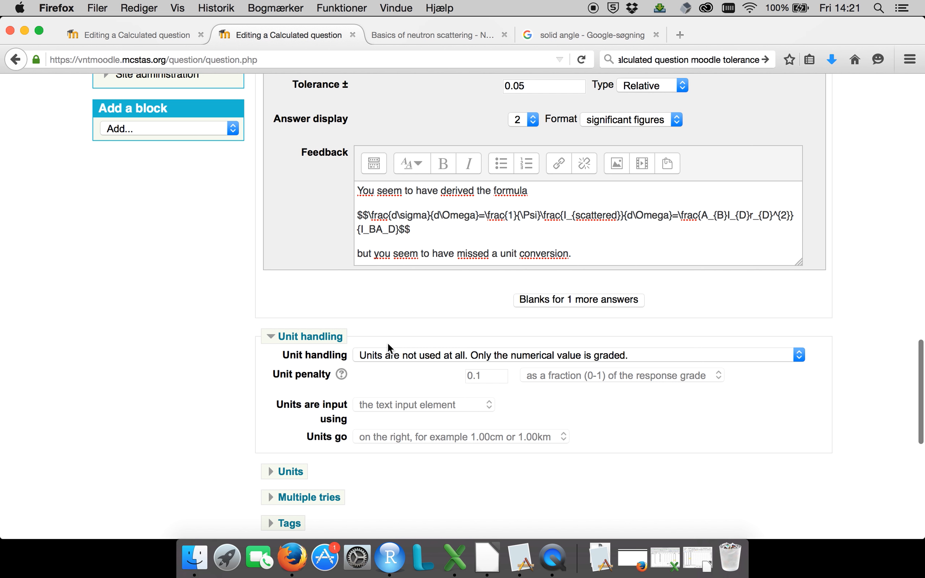
pyautogui.click(416, 357)
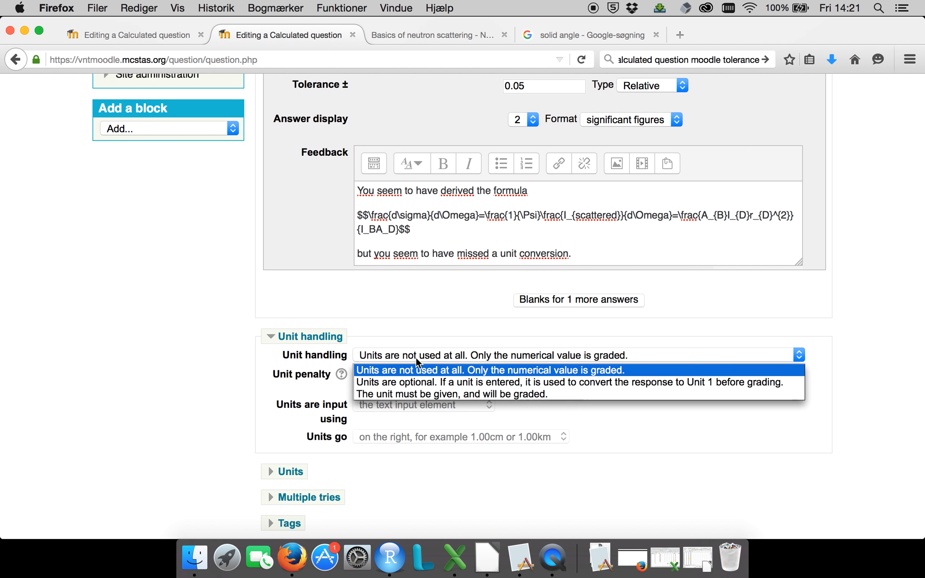
pyautogui.click(405, 394)
# Step: Enter cm^2 as Unit 1 and add blanks for 2 more units
pyautogui.click(290, 472)
pyautogui.scroll(-5, 306, 462)
pyautogui.click(539, 318)
pyautogui.write('cm^2')
pyautogui.click(598, 355)
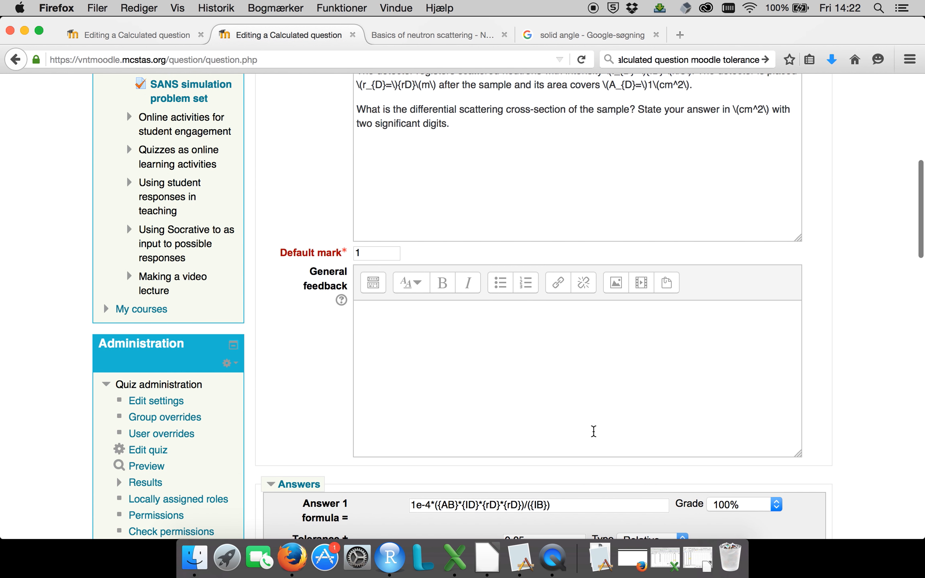
# Step: Enter cm2 as Unit 2 and cmcm as Unit 3, each with a multiplier of 1
pyautogui.scroll(-15, 593, 431)
pyautogui.click(539, 318)
pyautogui.write('cm2')
pyautogui.click(539, 349)
pyautogui.write('cmcm')
pyautogui.click(638, 321)
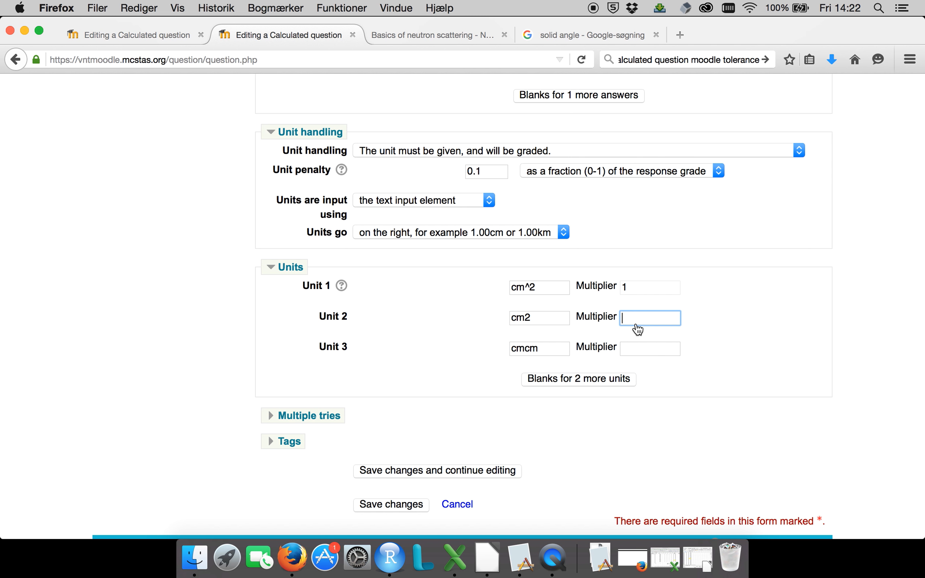
pyautogui.write('1')
pyautogui.click(649, 353)
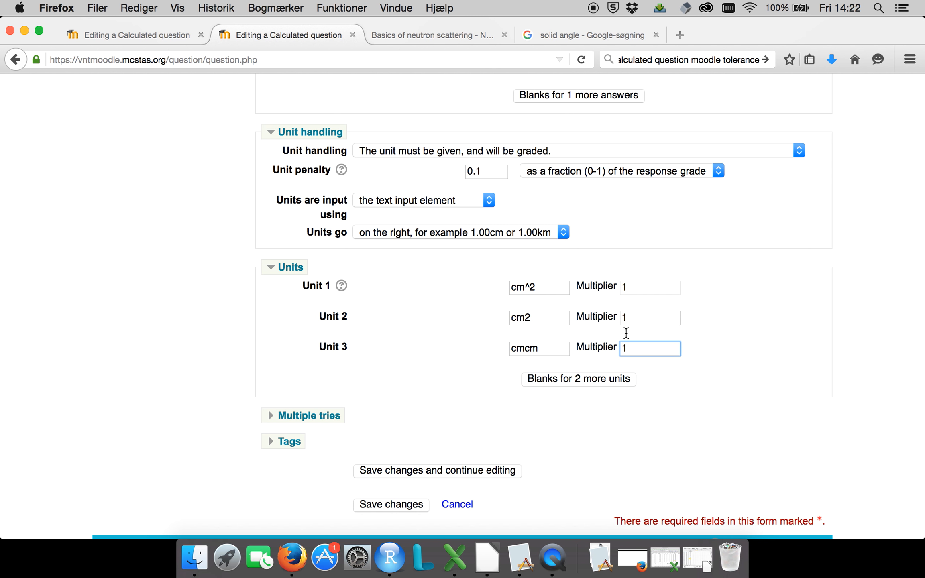
# Step: Set the penalty for each incorrect try to 0% in the multiple tries settings
pyautogui.scroll(-3, 738, 391)
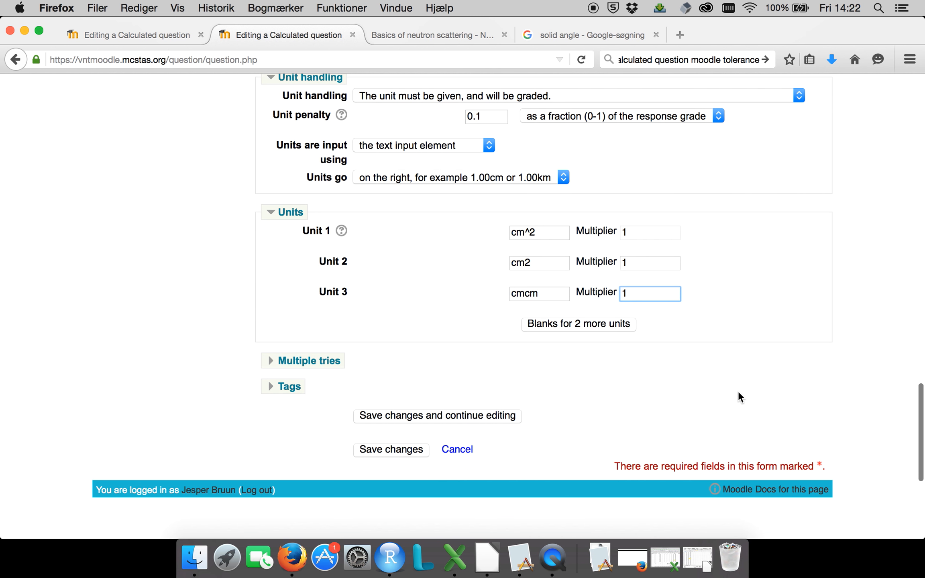
pyautogui.click(307, 349)
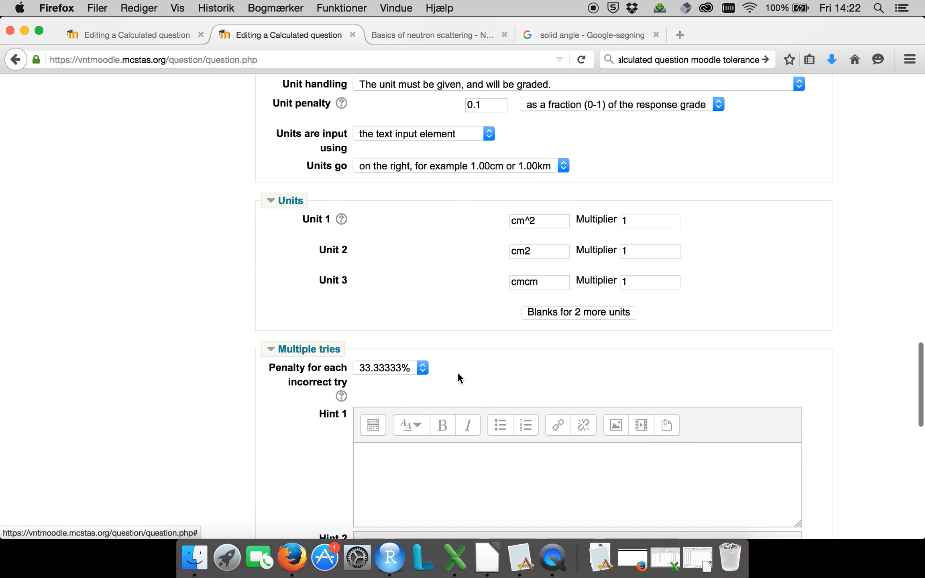
pyautogui.scroll(-3, 457, 370)
pyautogui.scroll(-4, 458, 375)
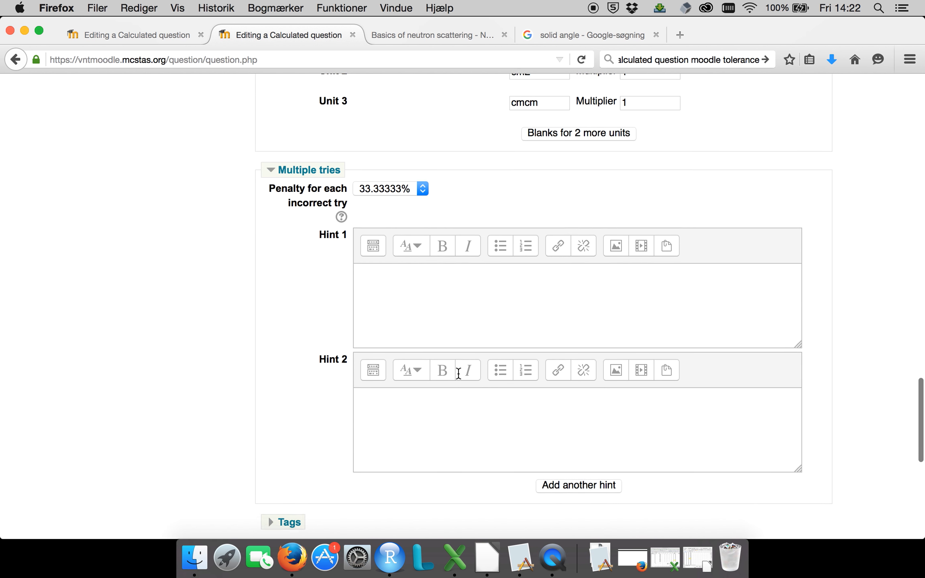
pyautogui.scroll(3, 459, 374)
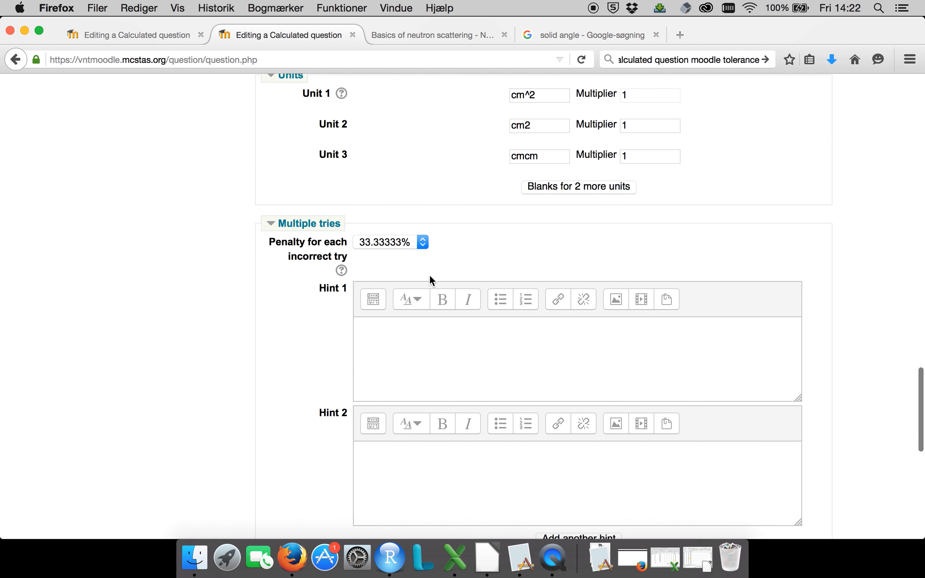
pyautogui.click(421, 243)
pyautogui.click(385, 341)
pyautogui.scroll(-1, 503, 267)
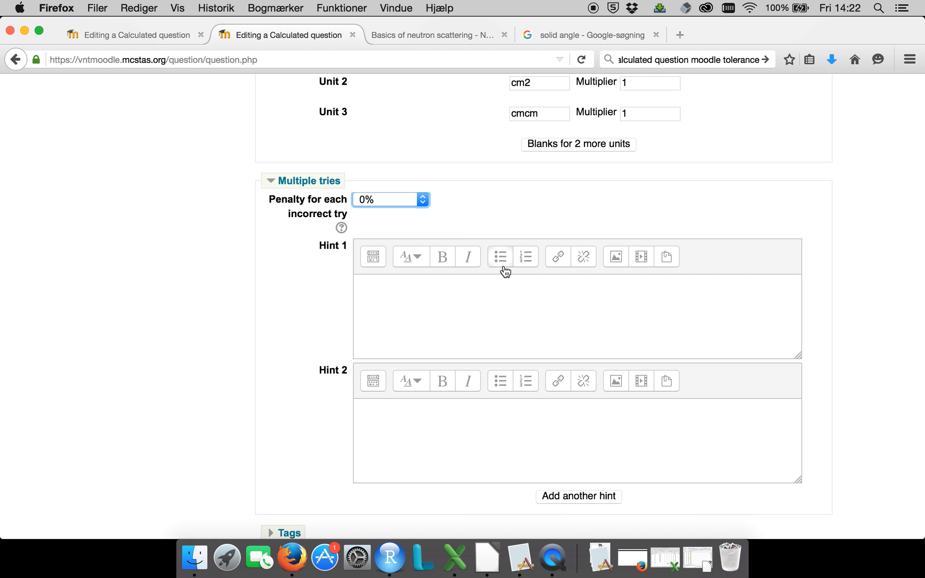
pyautogui.scroll(15, 505, 271)
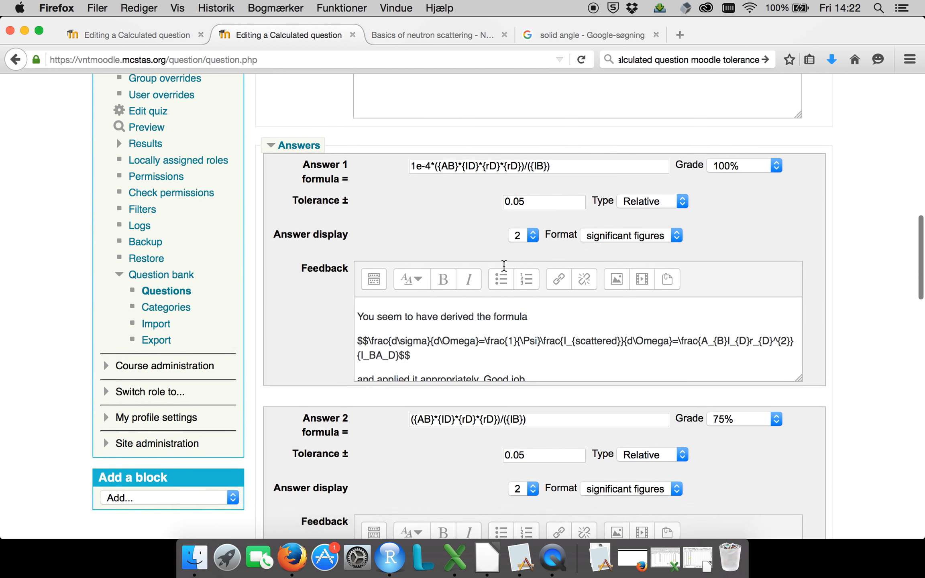